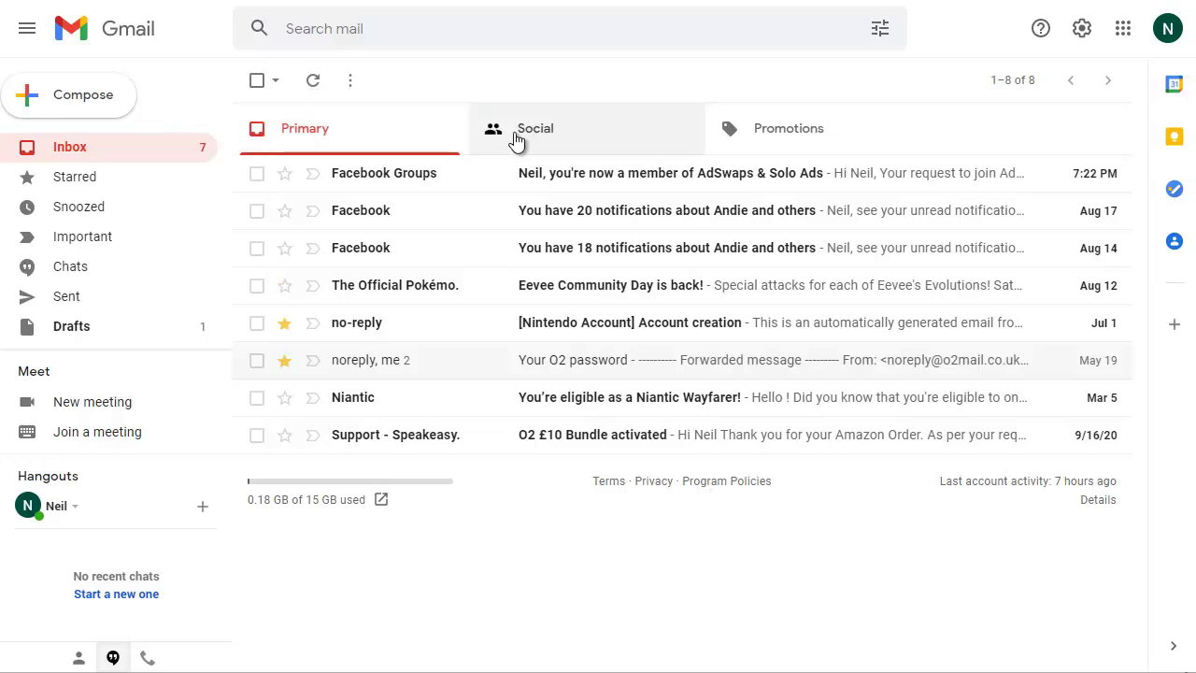
Step: Move the webinar email from Promotions to Primary, including the sender's future messages
click(816, 131)
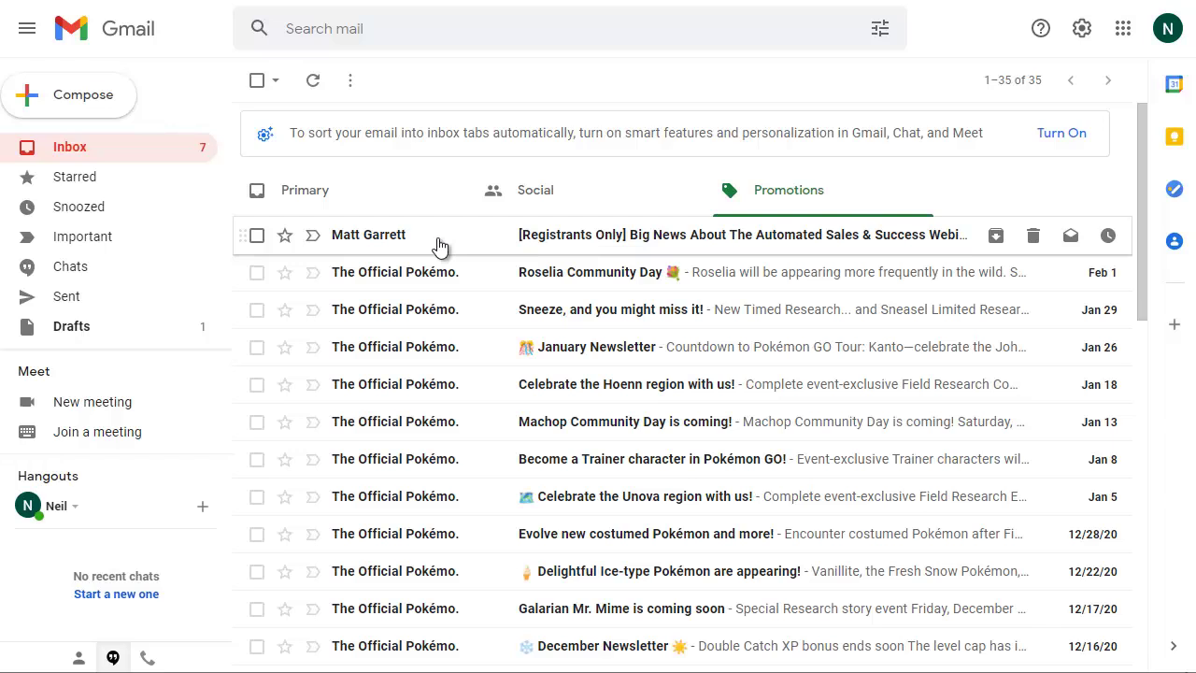
drag(439, 245, 374, 200)
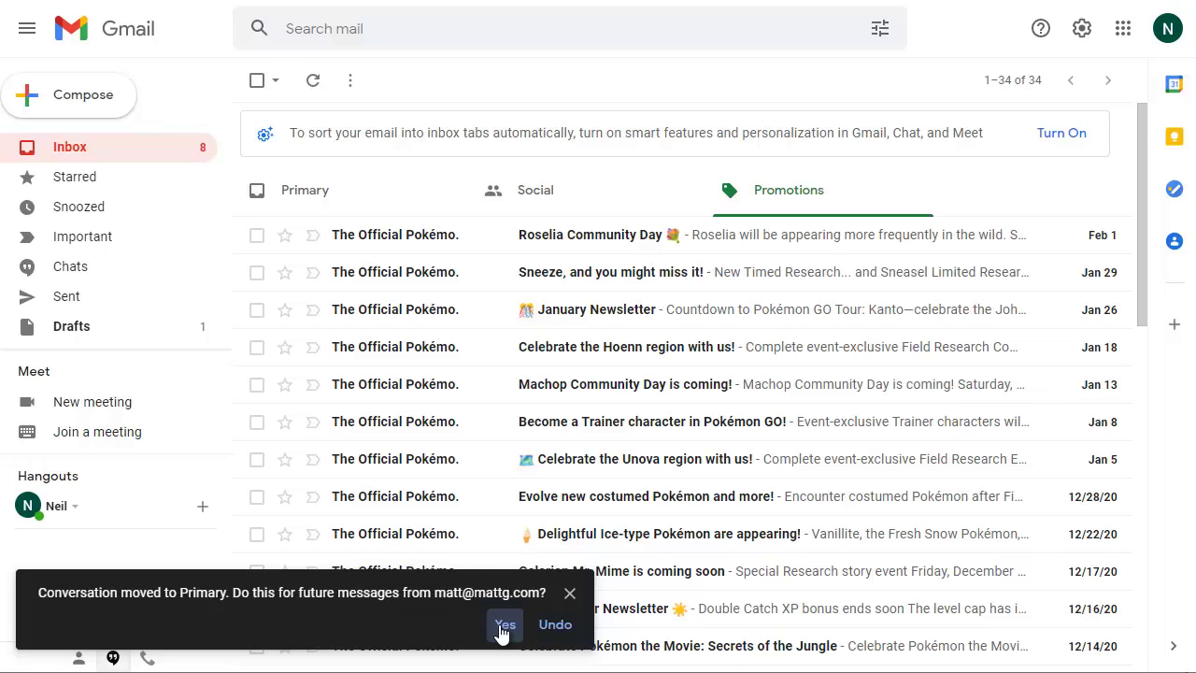
click(505, 625)
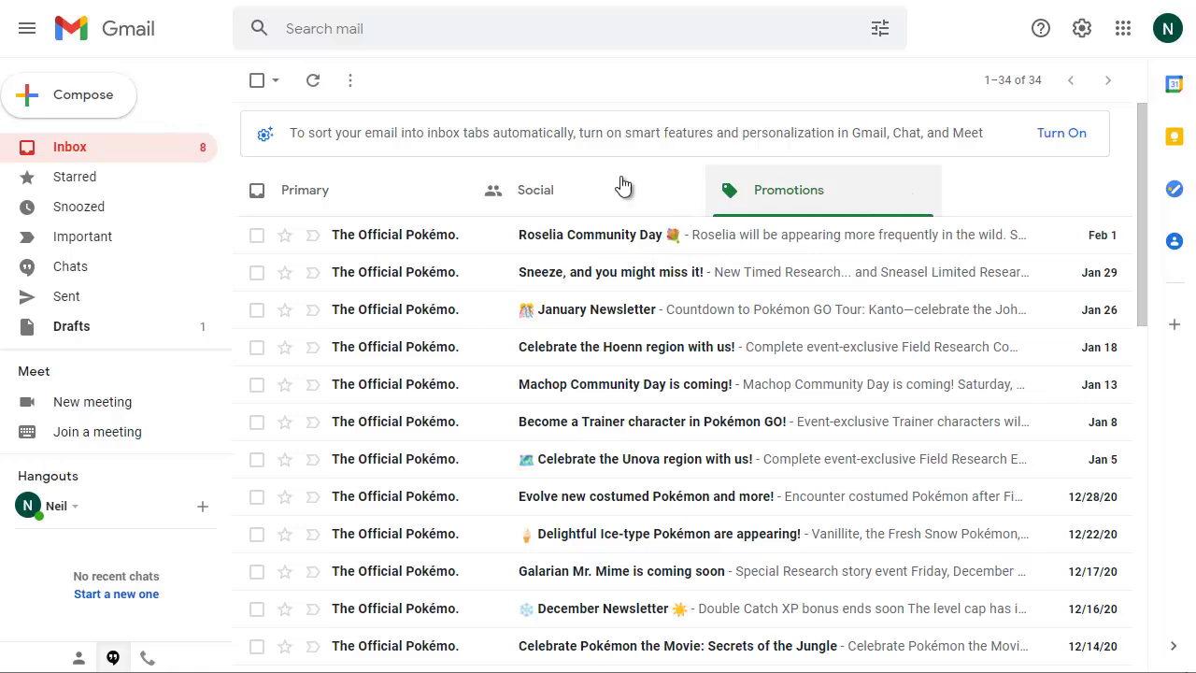
click(347, 197)
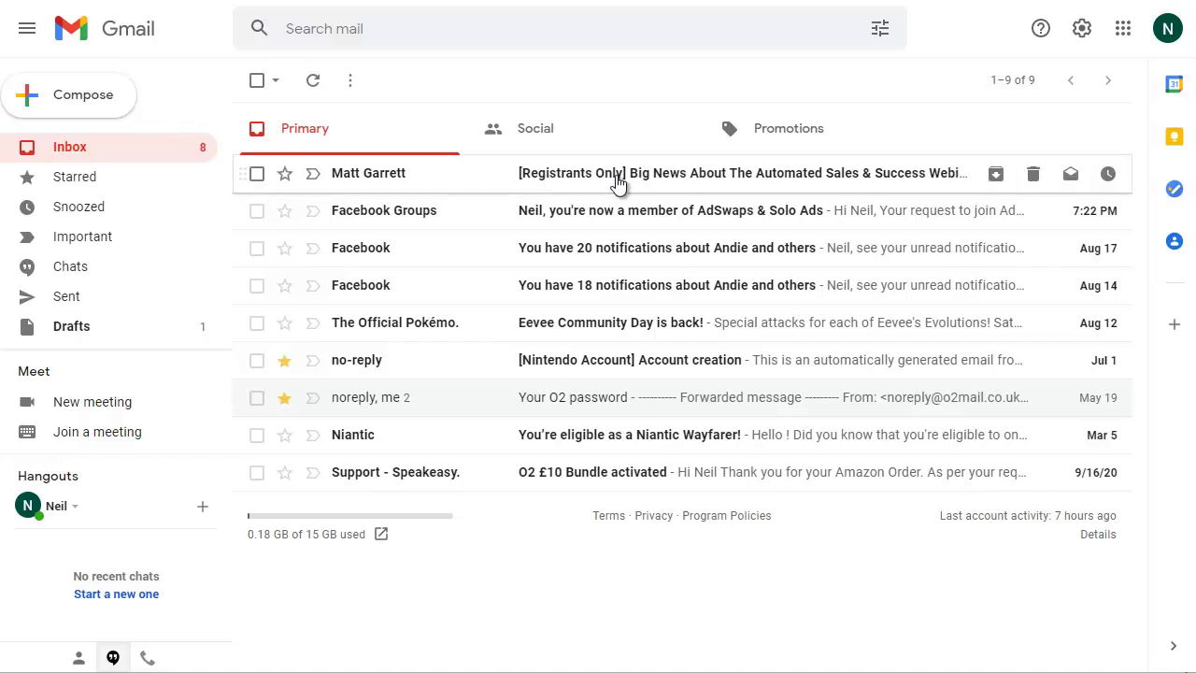
Step: Open the webinar email and choose Filter messages like this for its sender
click(721, 178)
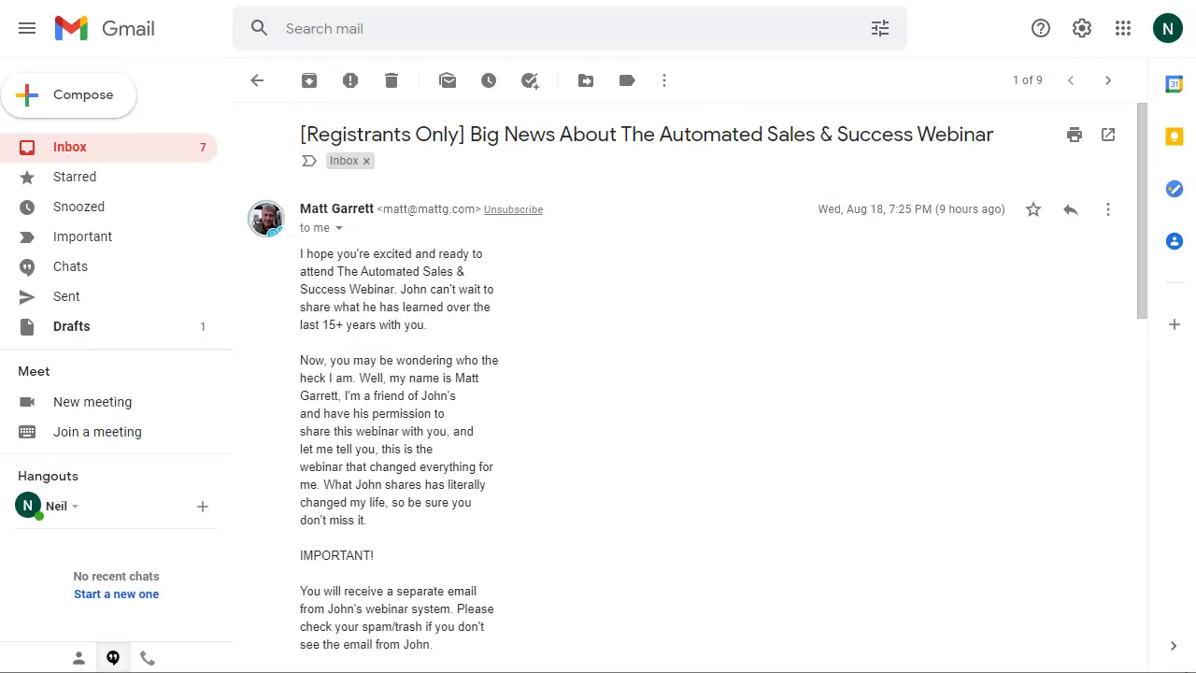
click(1110, 213)
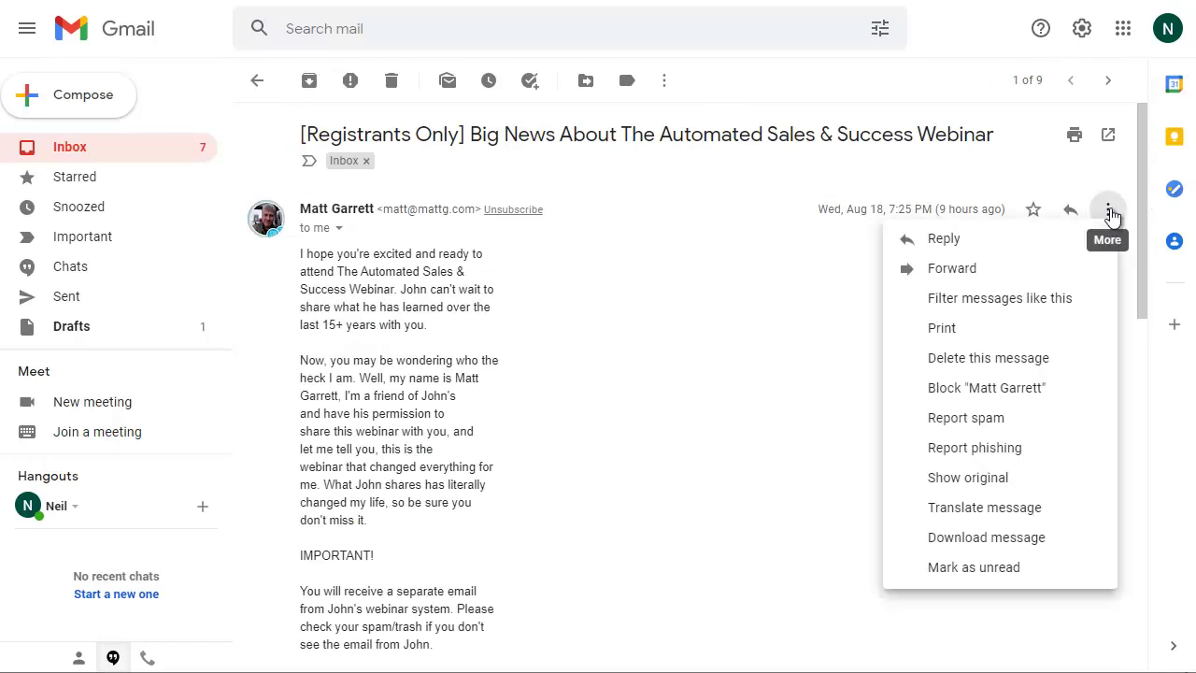
click(1034, 299)
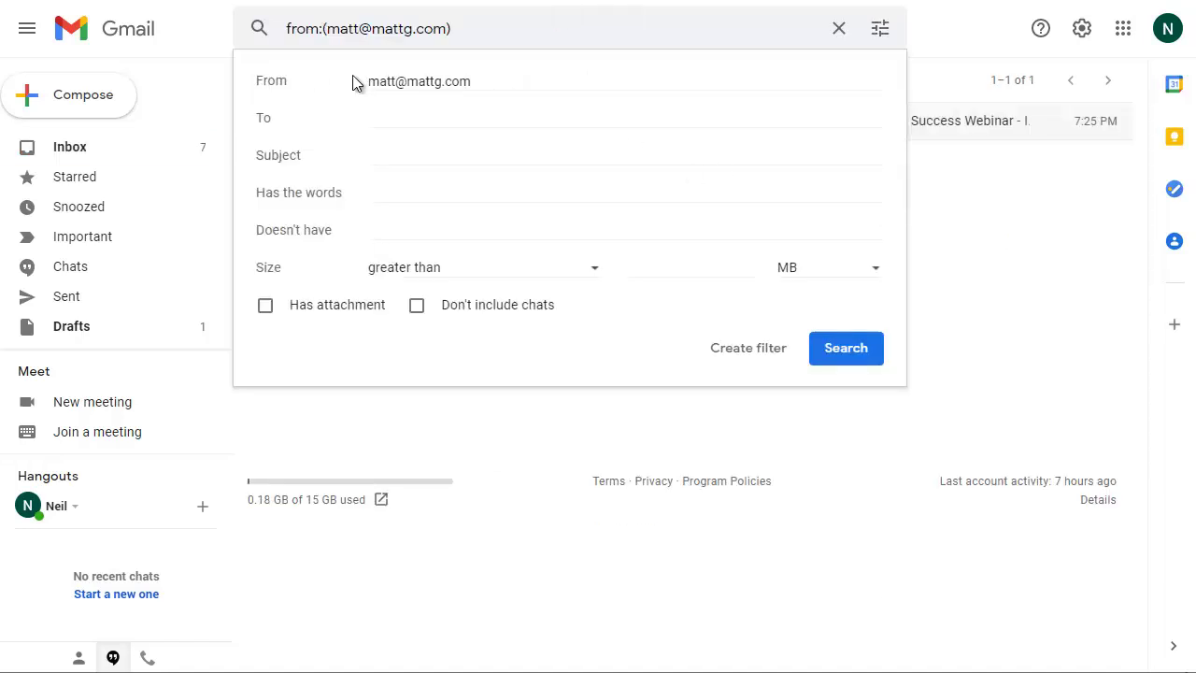
Step: Set the filter to Never send it to Spam and Star it, then create it
click(767, 353)
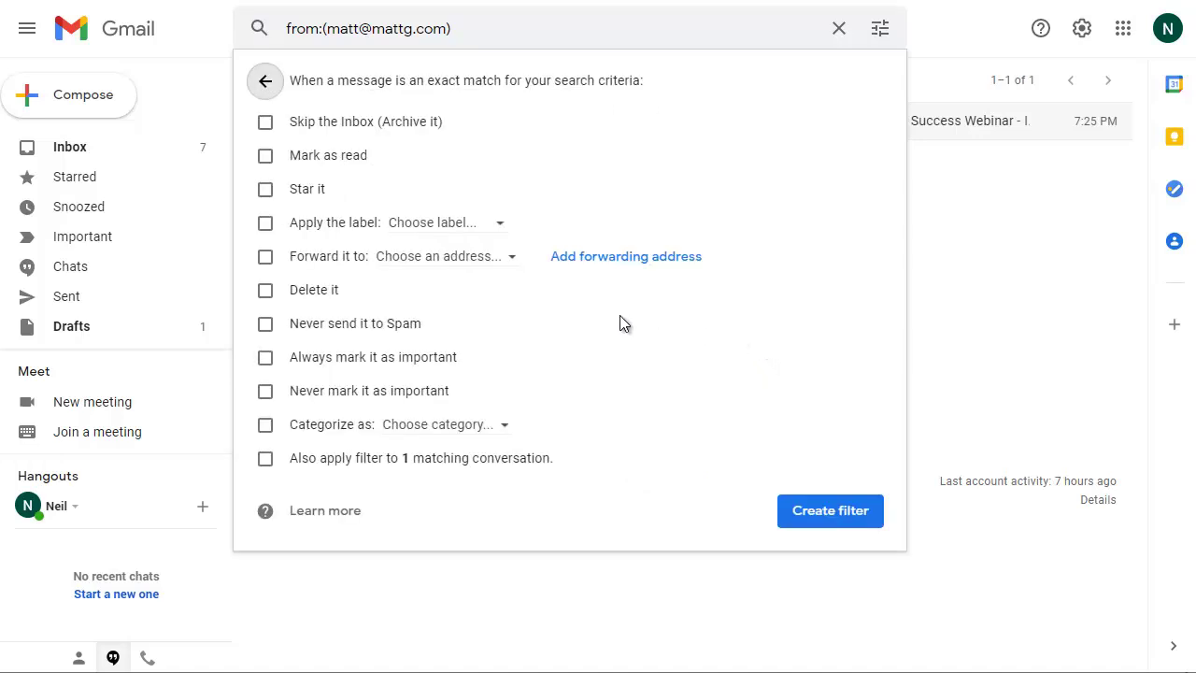
click(267, 329)
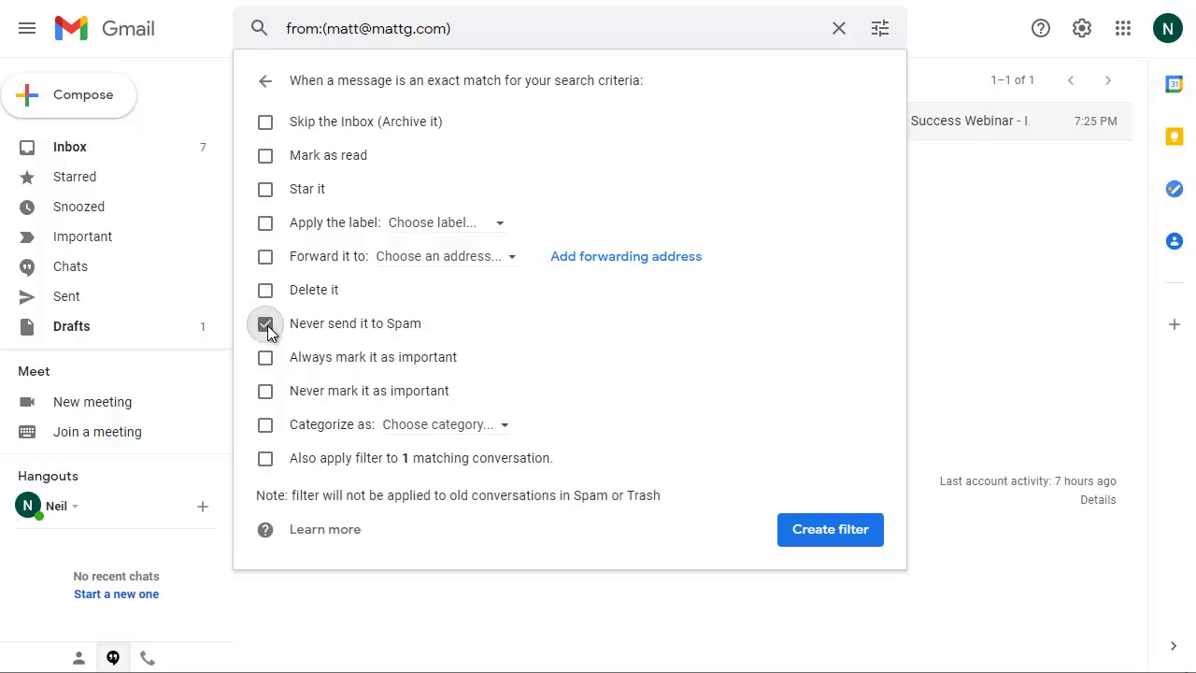
click(265, 192)
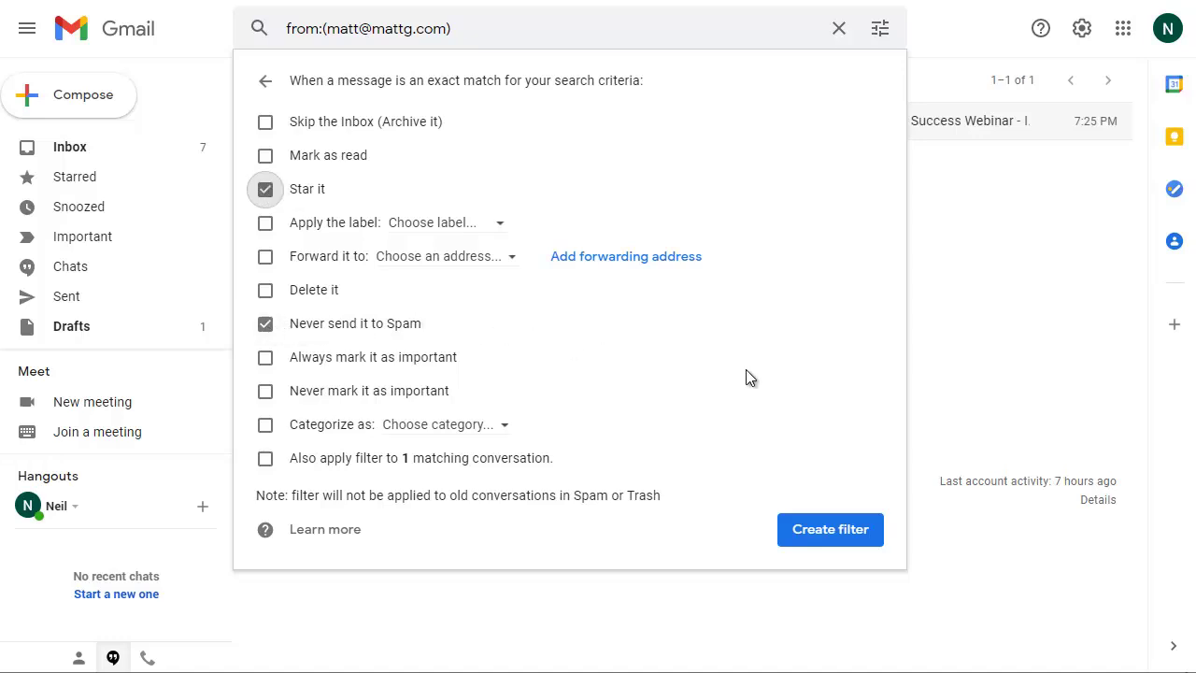
click(829, 530)
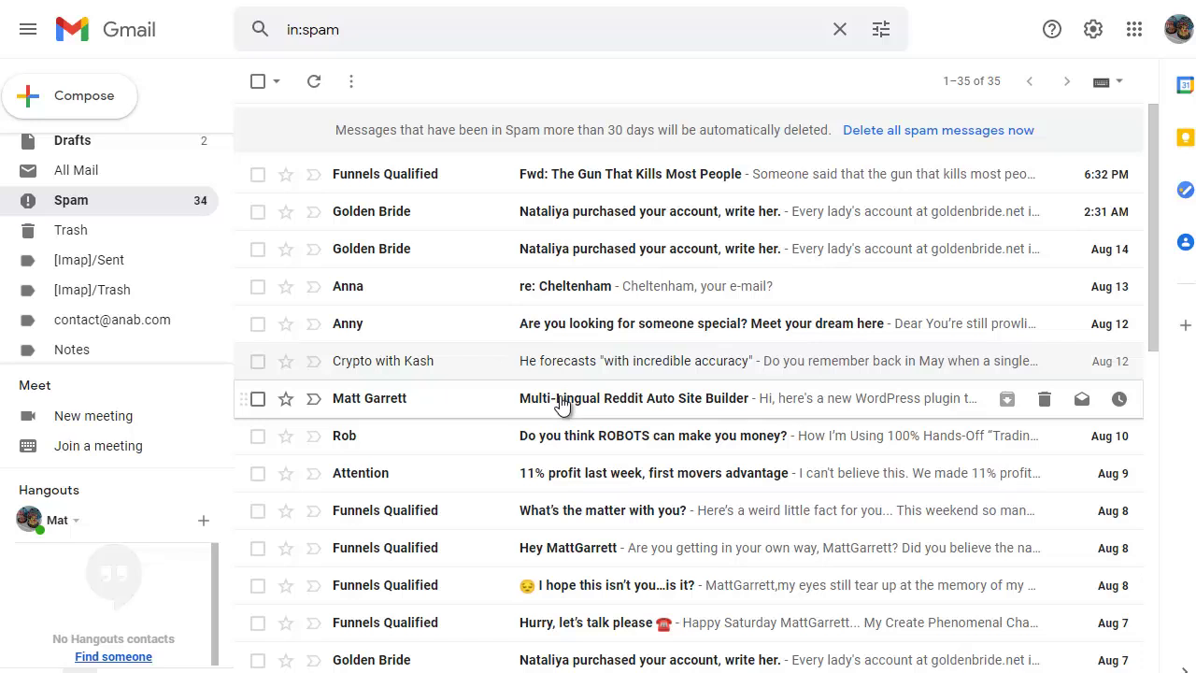
Step: Open the Multi-Lingual Reddit Auto Site Builder spam message and its More actions list
click(560, 401)
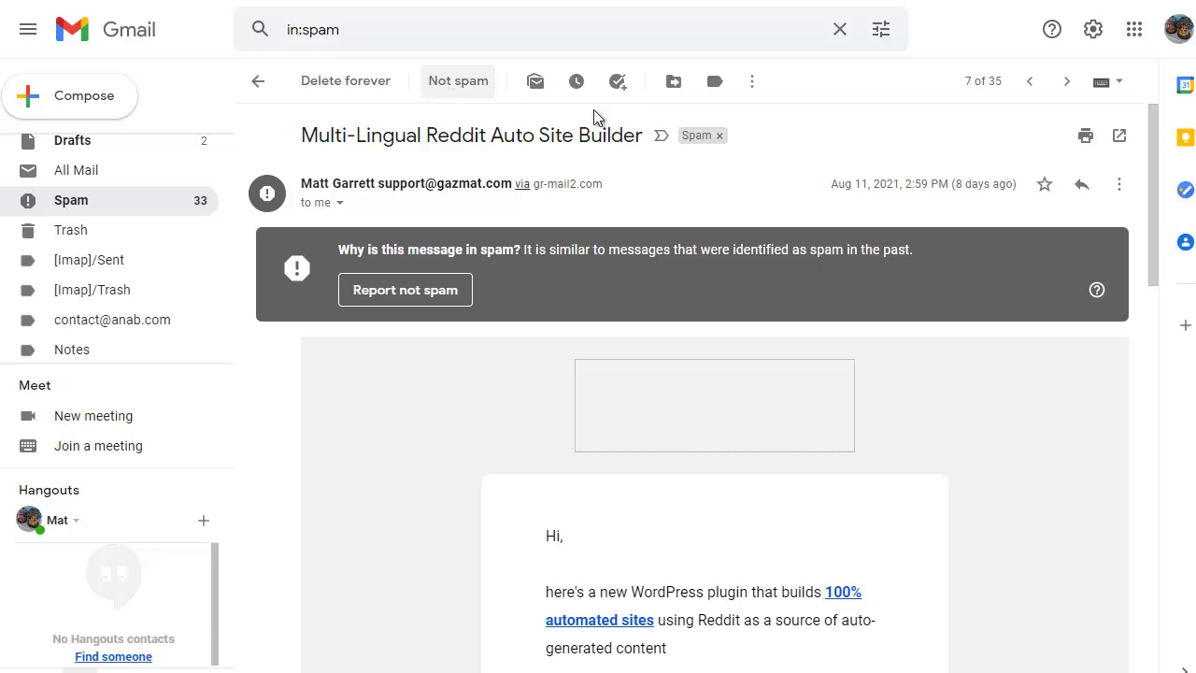
click(1121, 188)
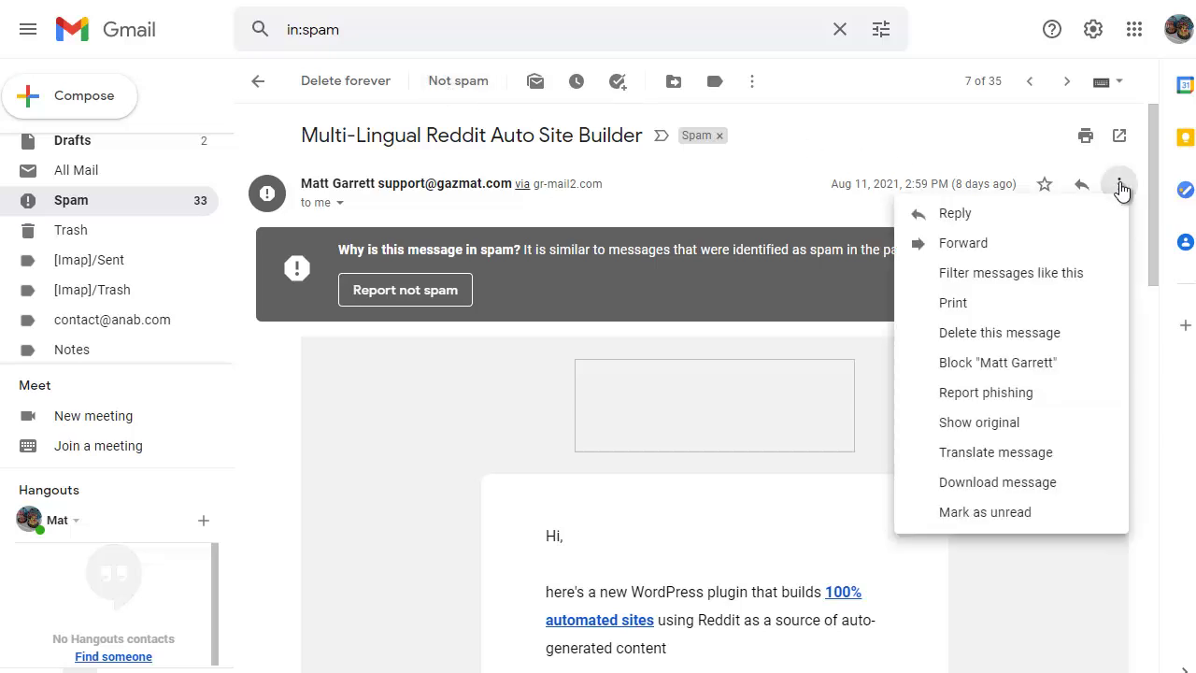
Step: Filter this spam sender's messages so they are starred and never sent to Spam
click(1019, 280)
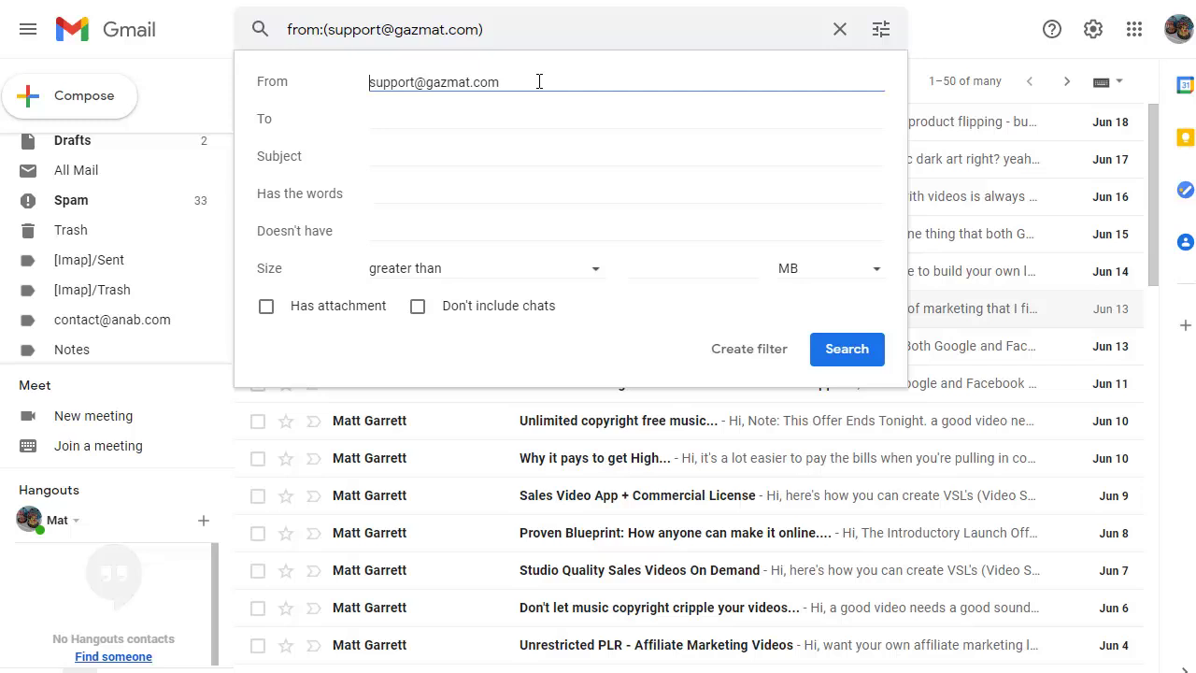
click(748, 357)
click(748, 357)
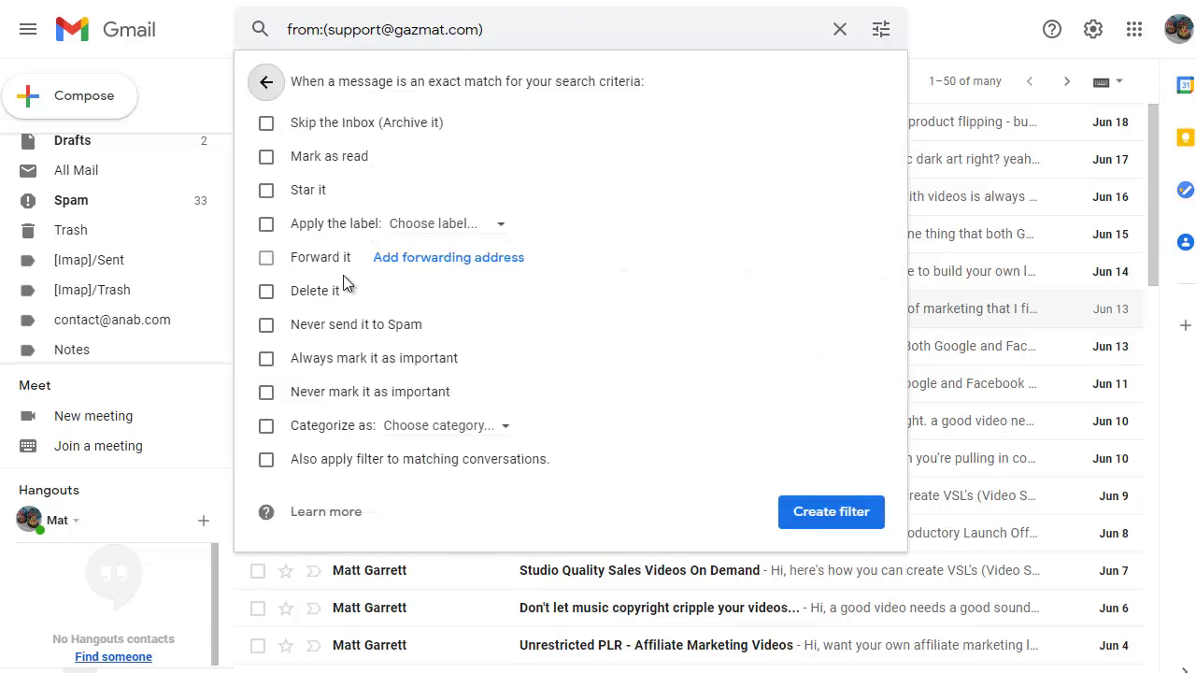
click(267, 325)
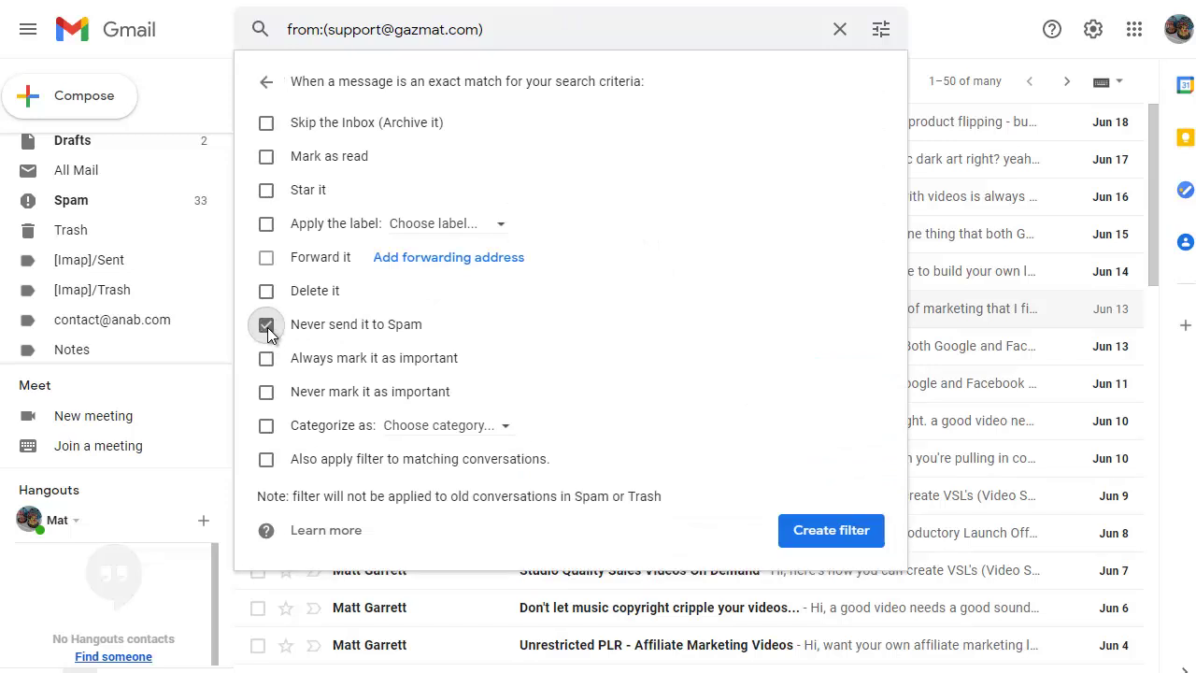
click(266, 193)
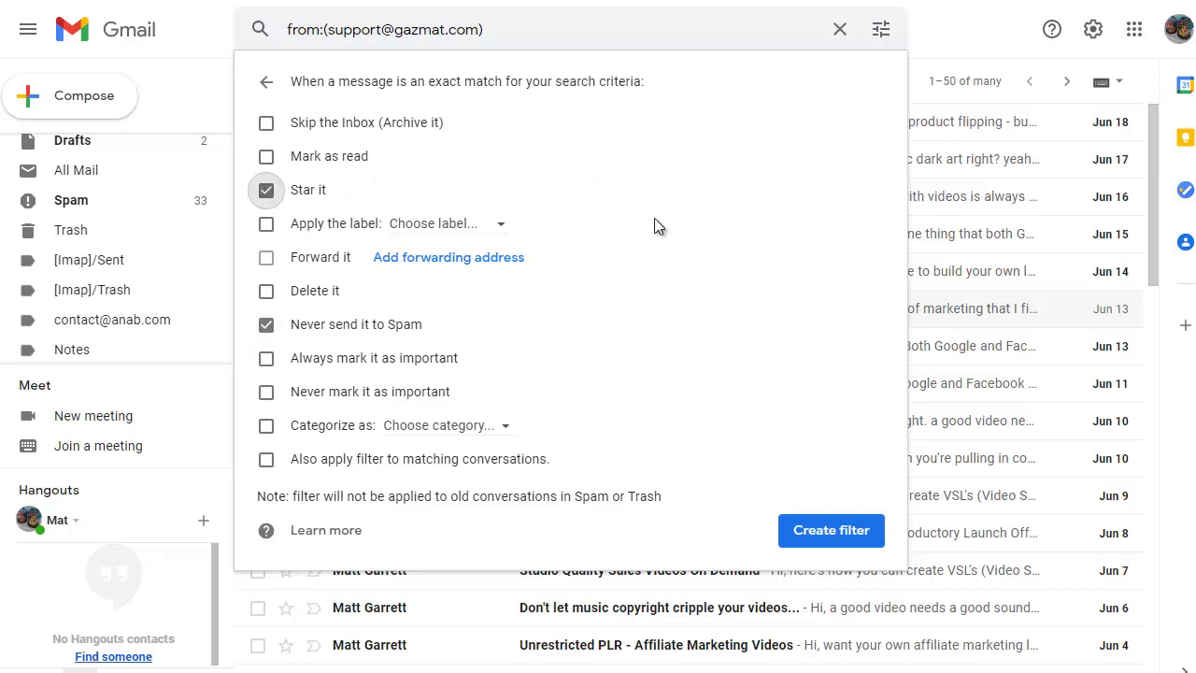
click(830, 534)
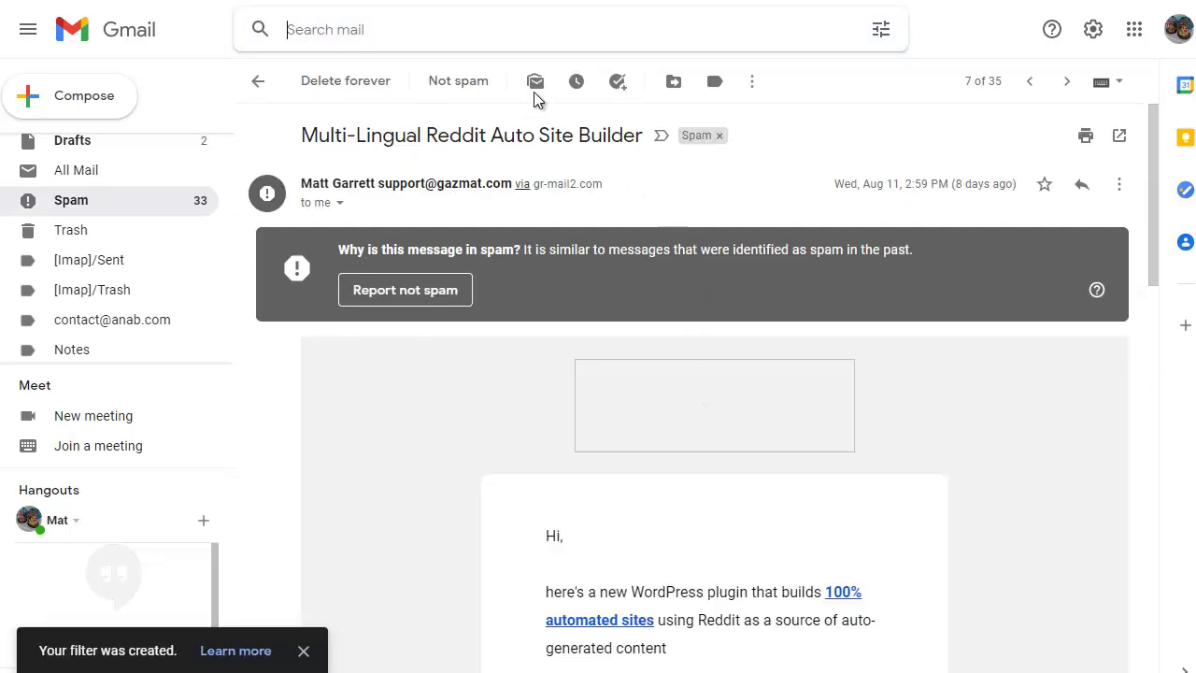
Step: Mark the Multi-Lingual Reddit Auto Site Builder message as Not spam
click(458, 82)
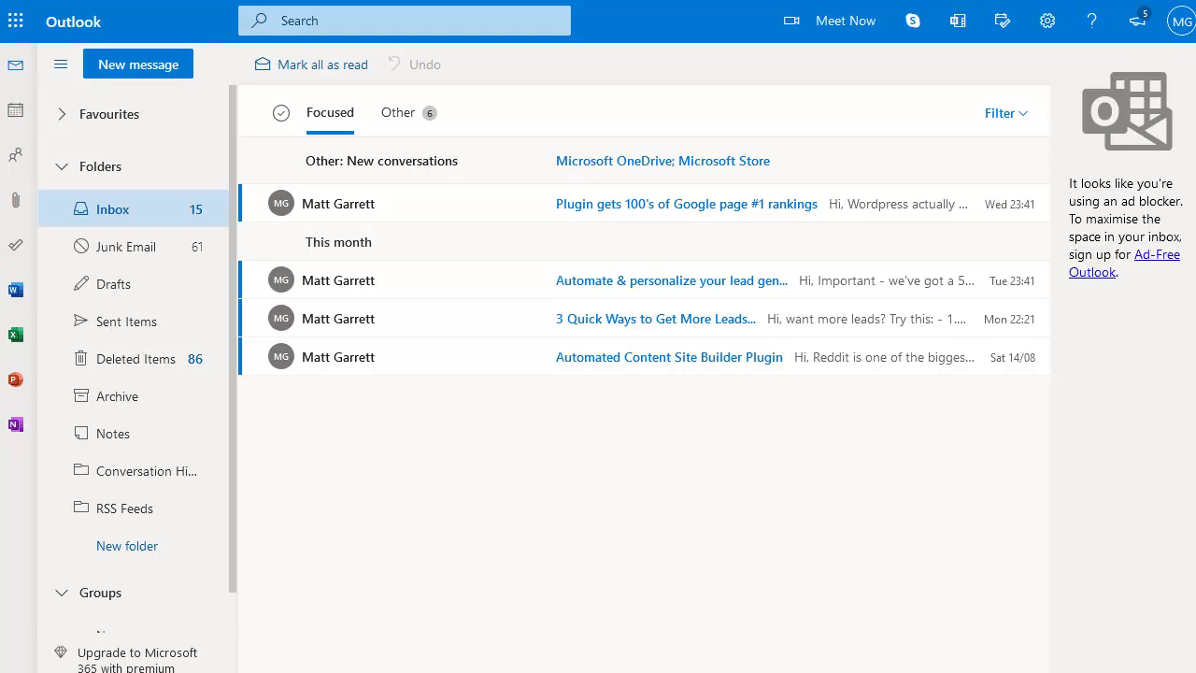
Step: Open the '450+ daily visitors' message in Junk Email and show its More actions list
click(139, 257)
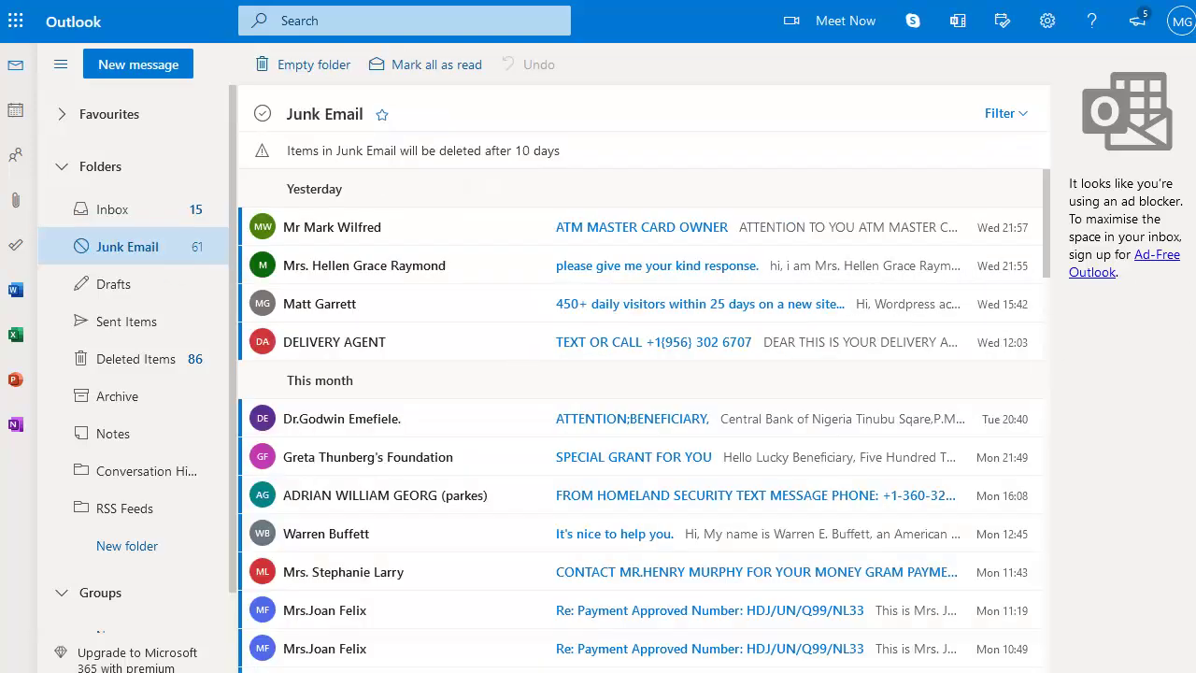
click(321, 303)
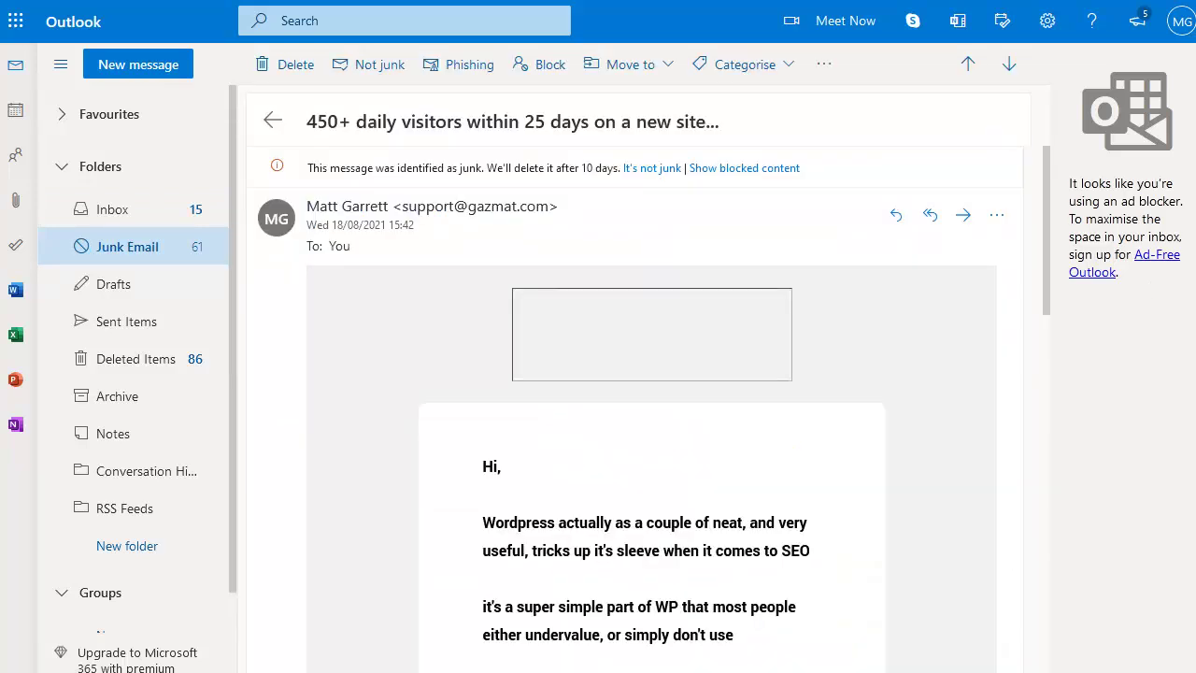
click(997, 217)
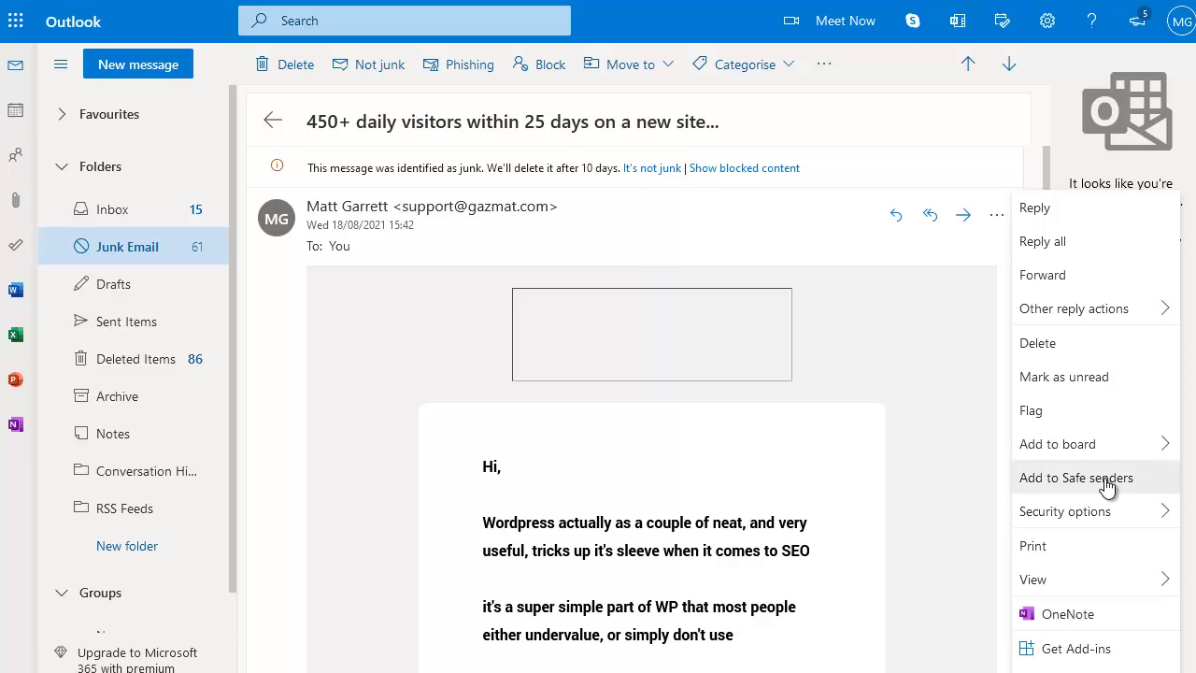
Step: Add the daily-visitors sender to Safe senders and move the message into the Inbox
click(1106, 482)
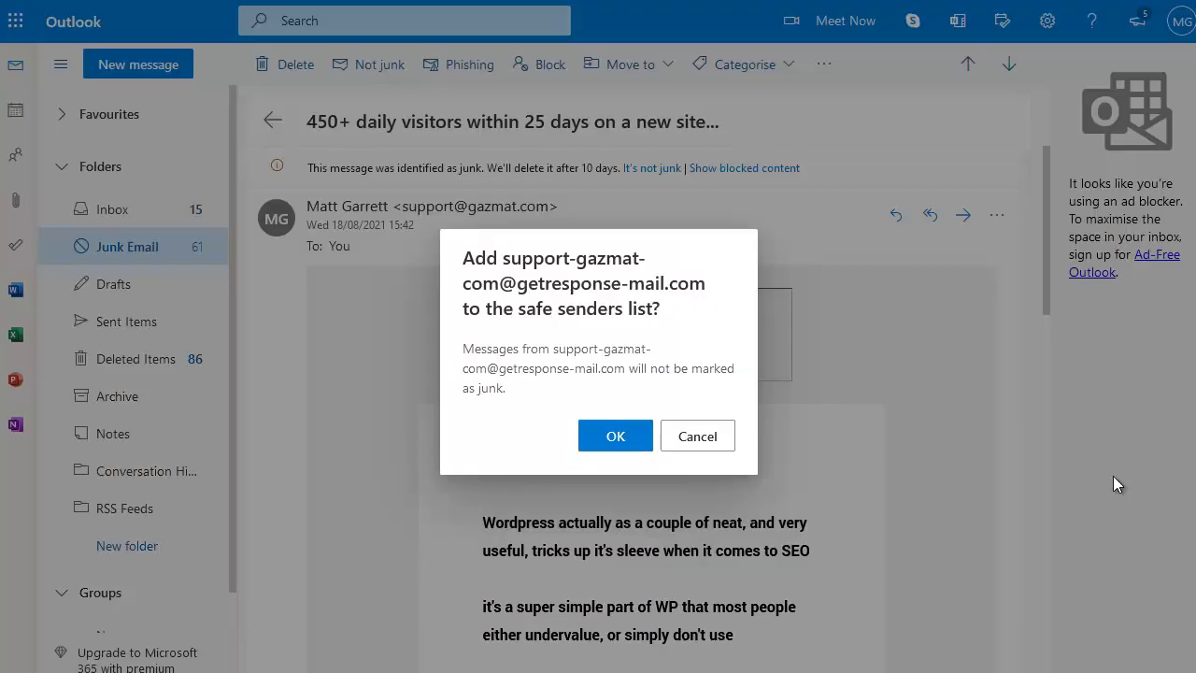
click(632, 437)
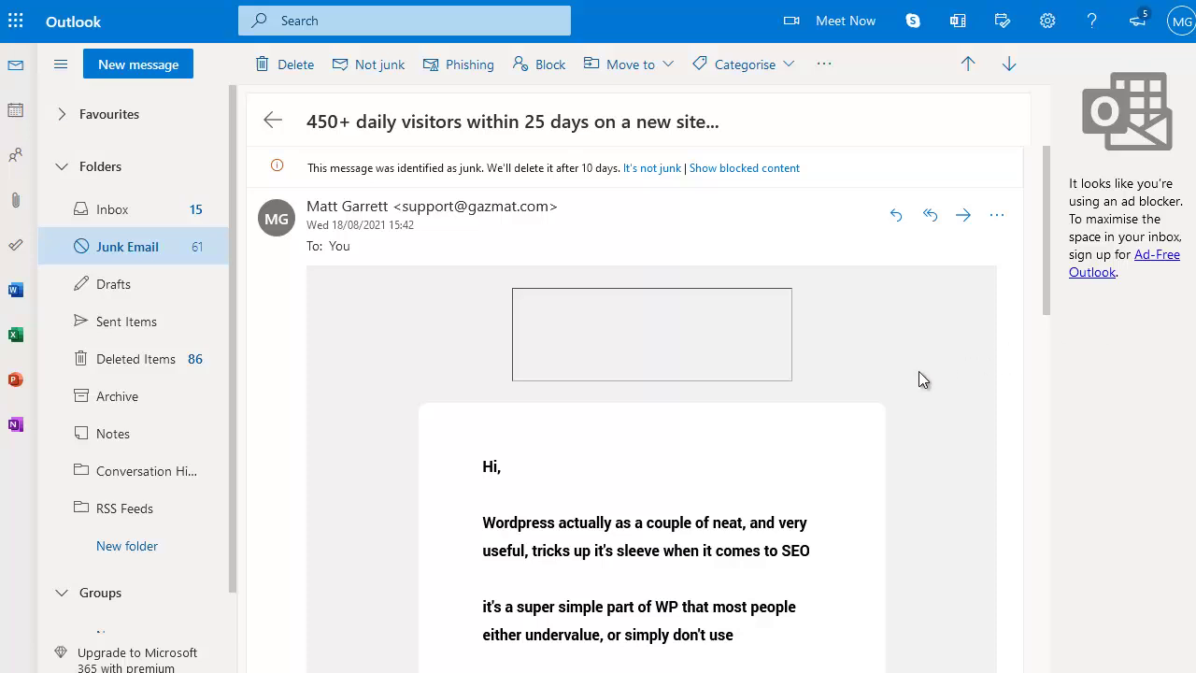
click(666, 69)
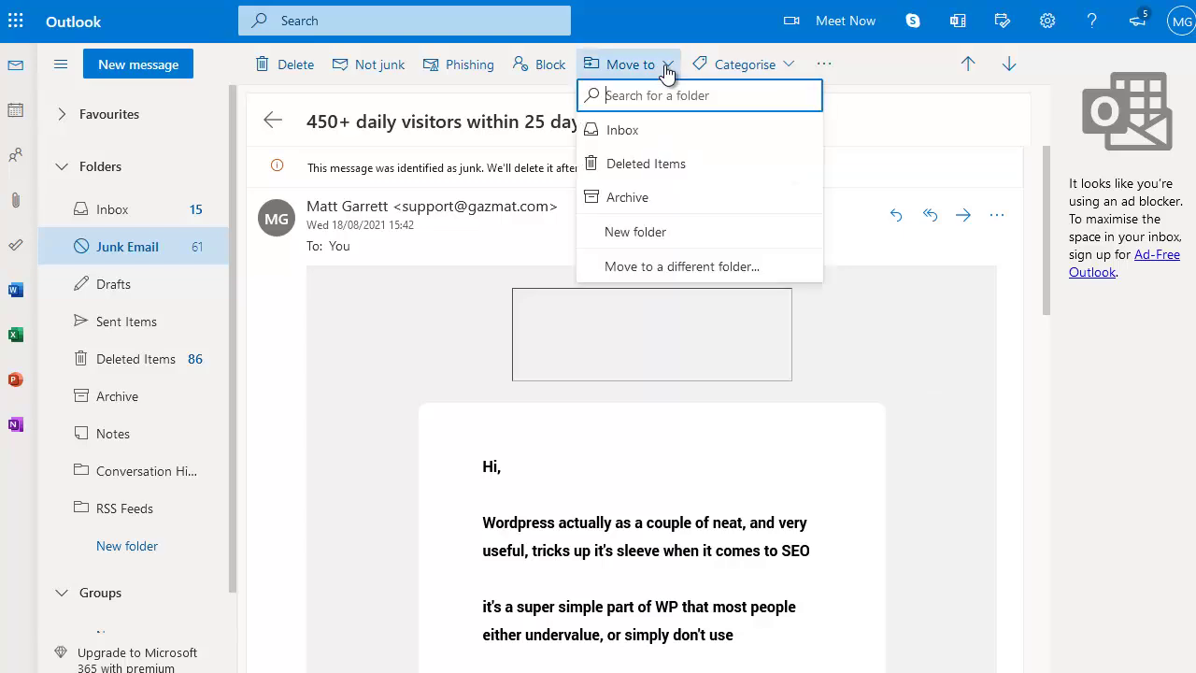
click(639, 140)
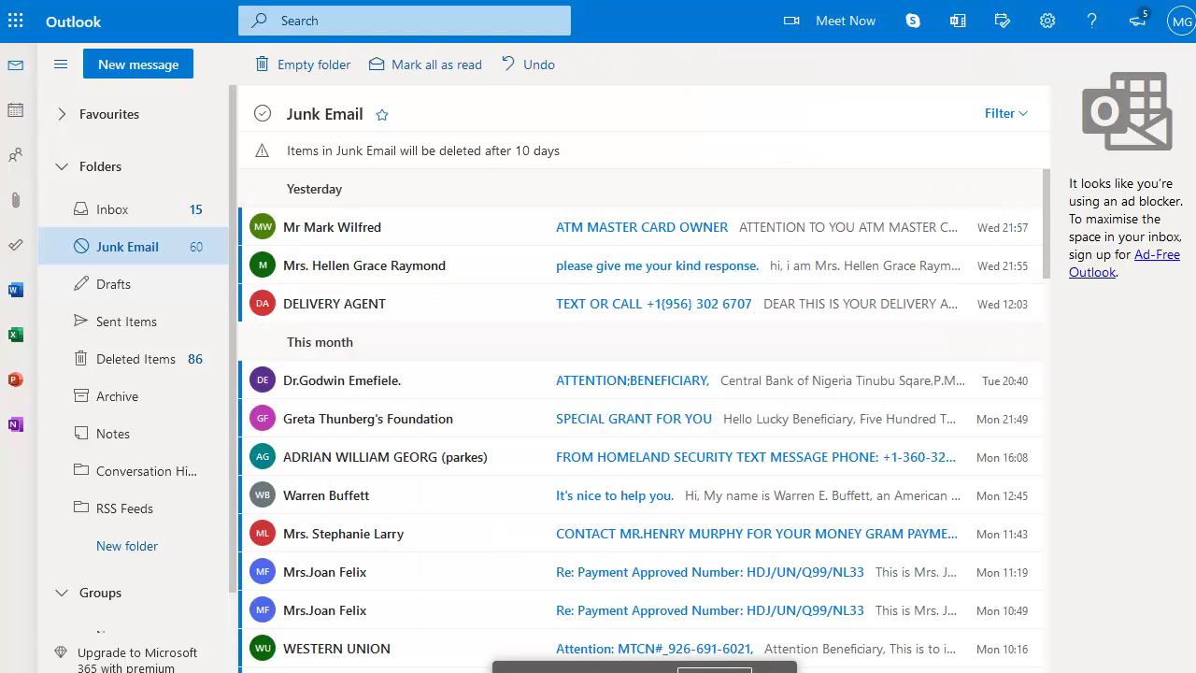
click(154, 209)
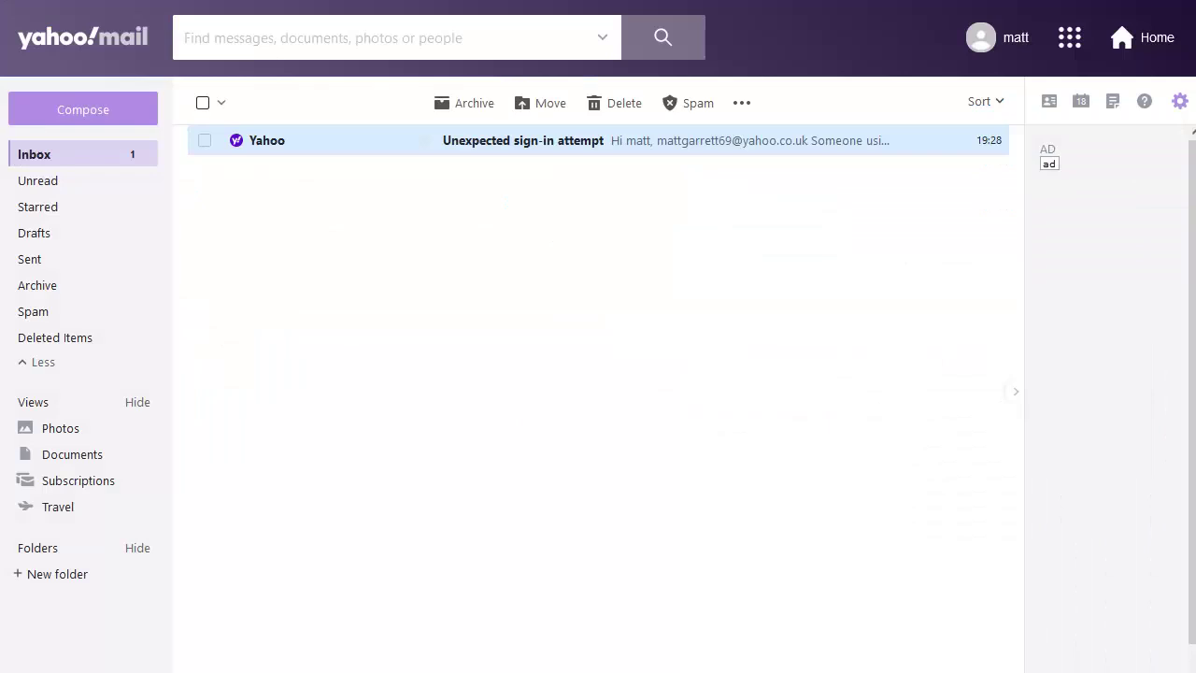
Step: From Spam, add the BlogTactics sender to Contacts, mark the message Not spam, and view Inbox
click(54, 311)
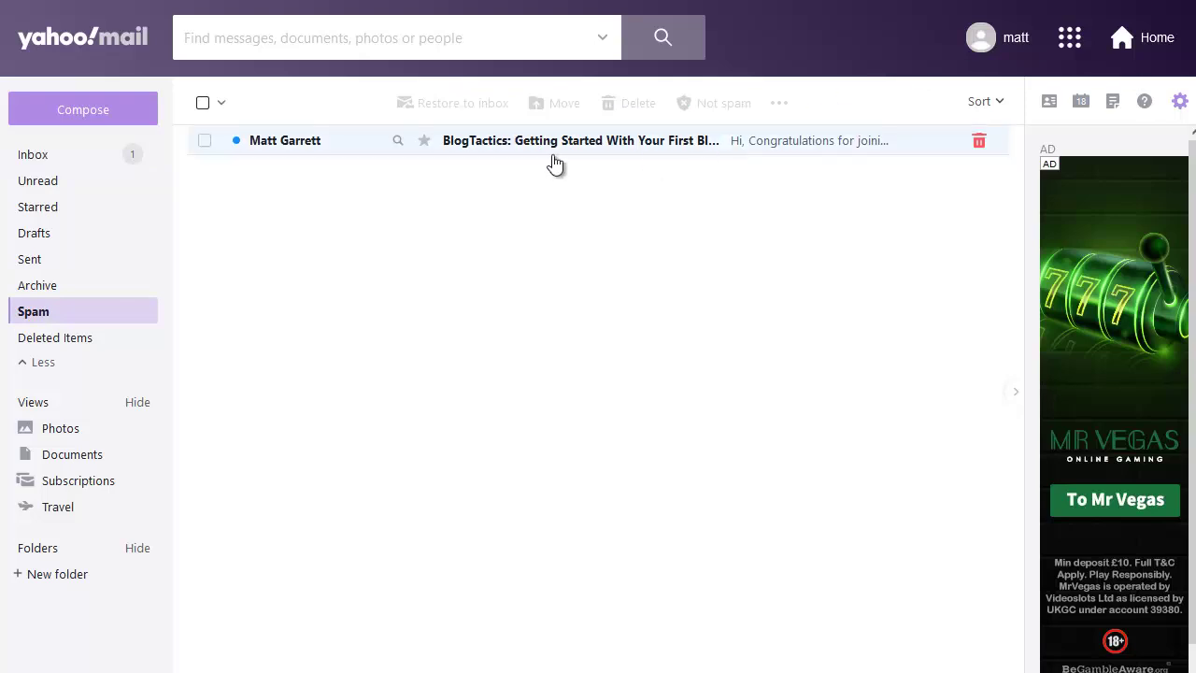
click(204, 145)
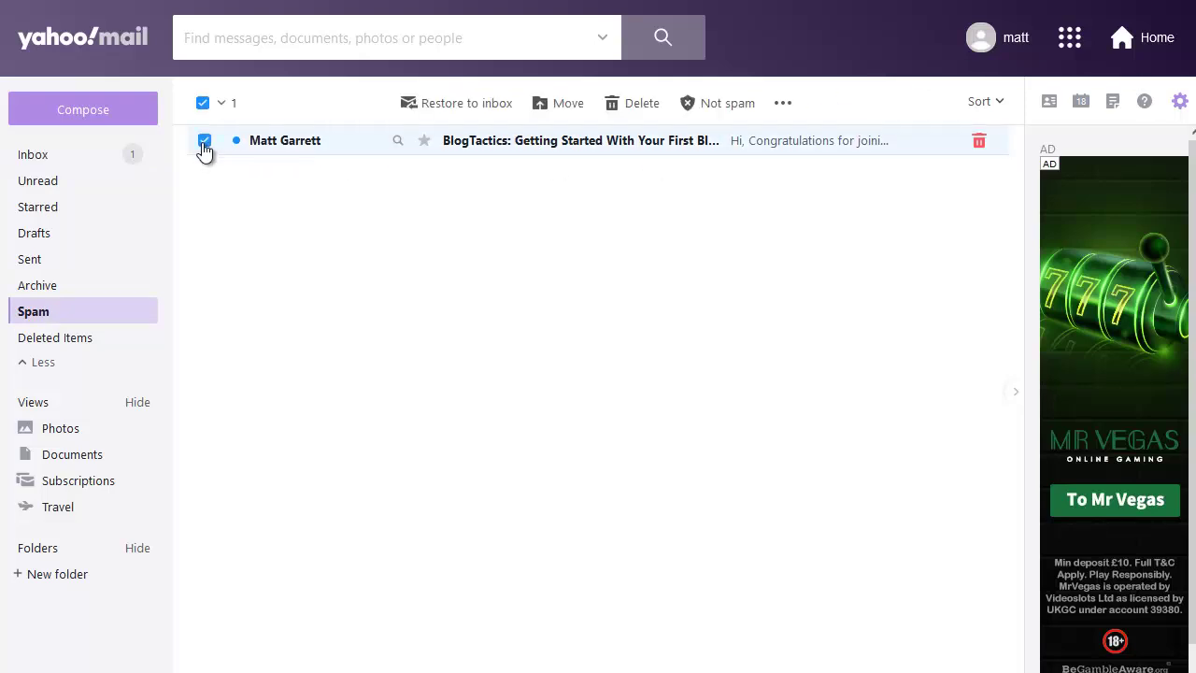
click(783, 105)
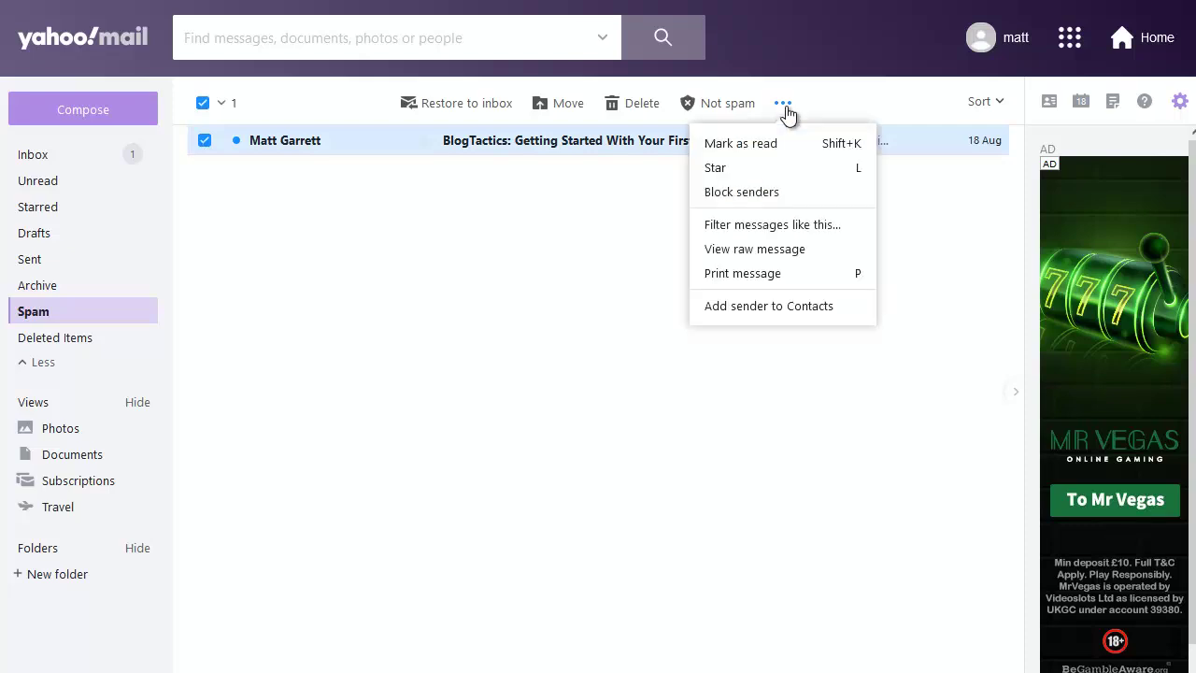
click(787, 308)
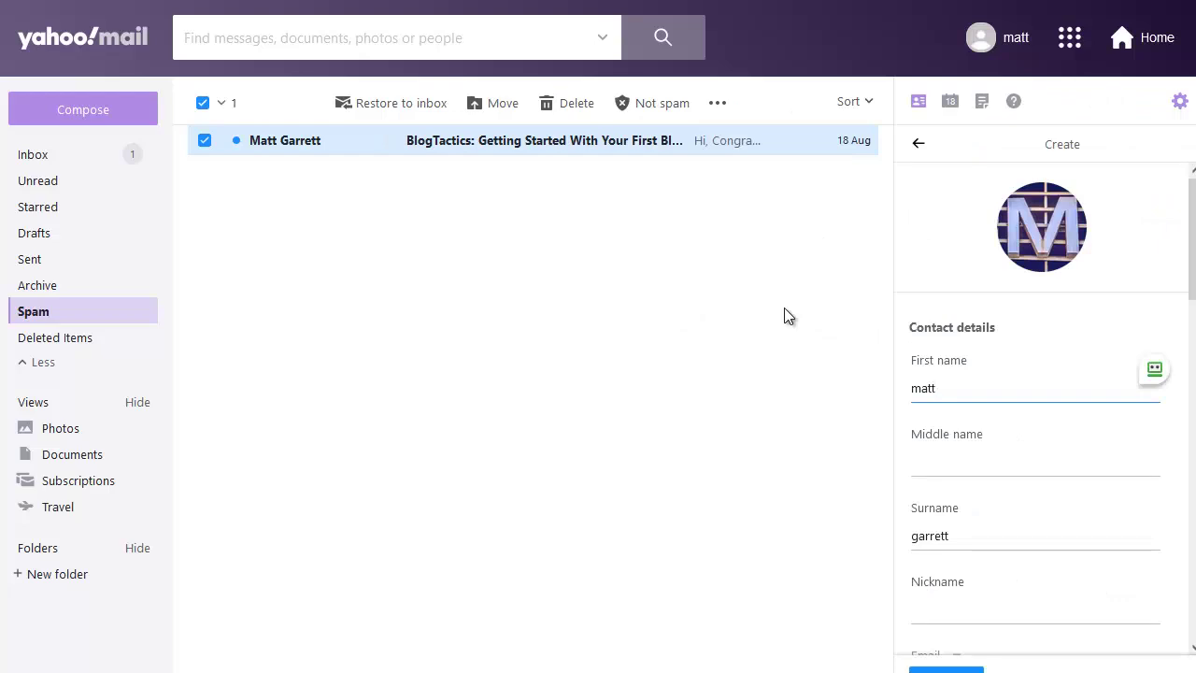
click(657, 106)
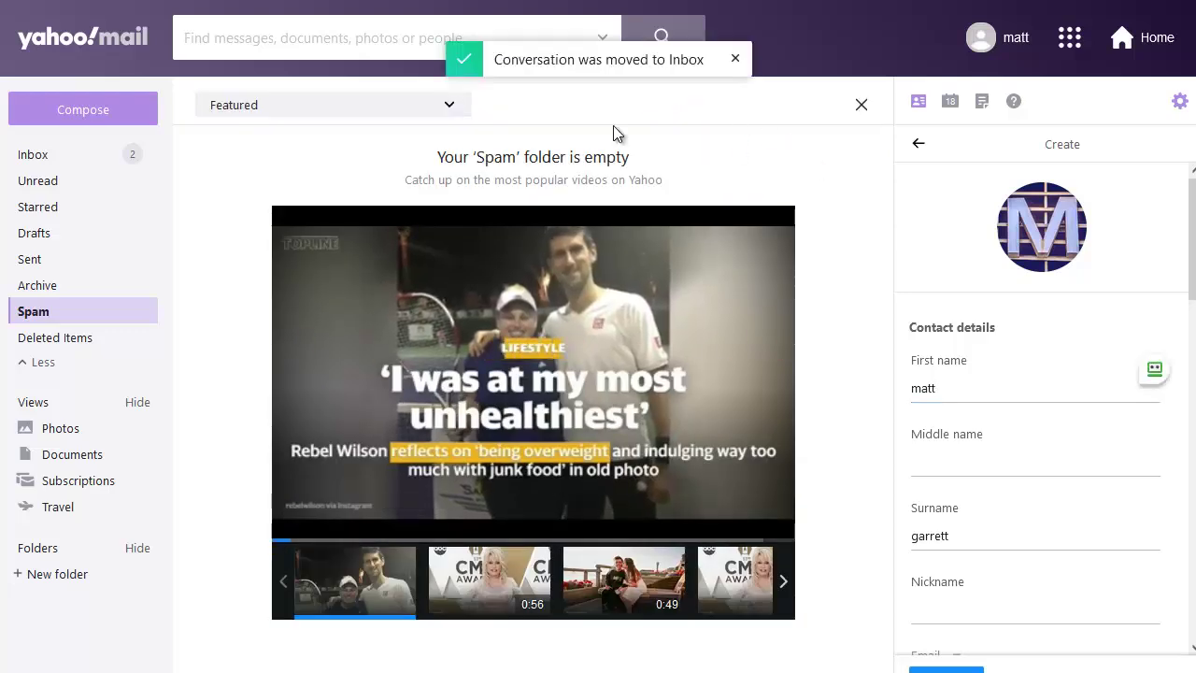
click(59, 161)
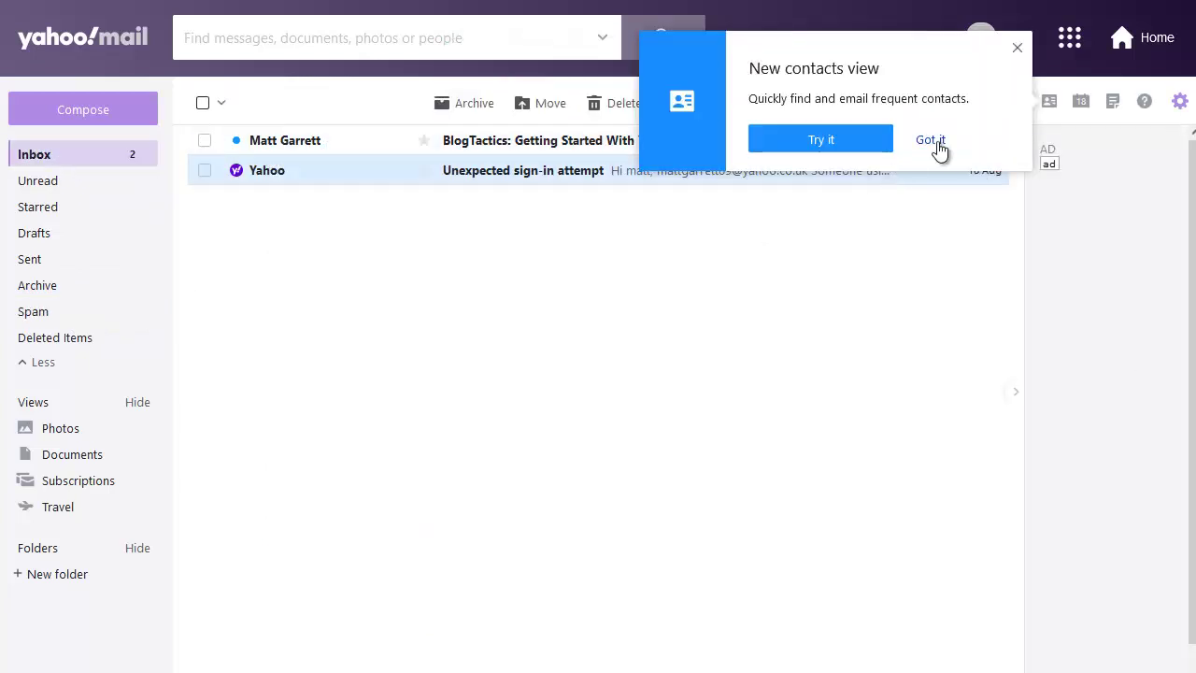
Step: Dismiss the contacts announcement and save the BlogTactics sender as a new contact from the Inbox
click(1015, 51)
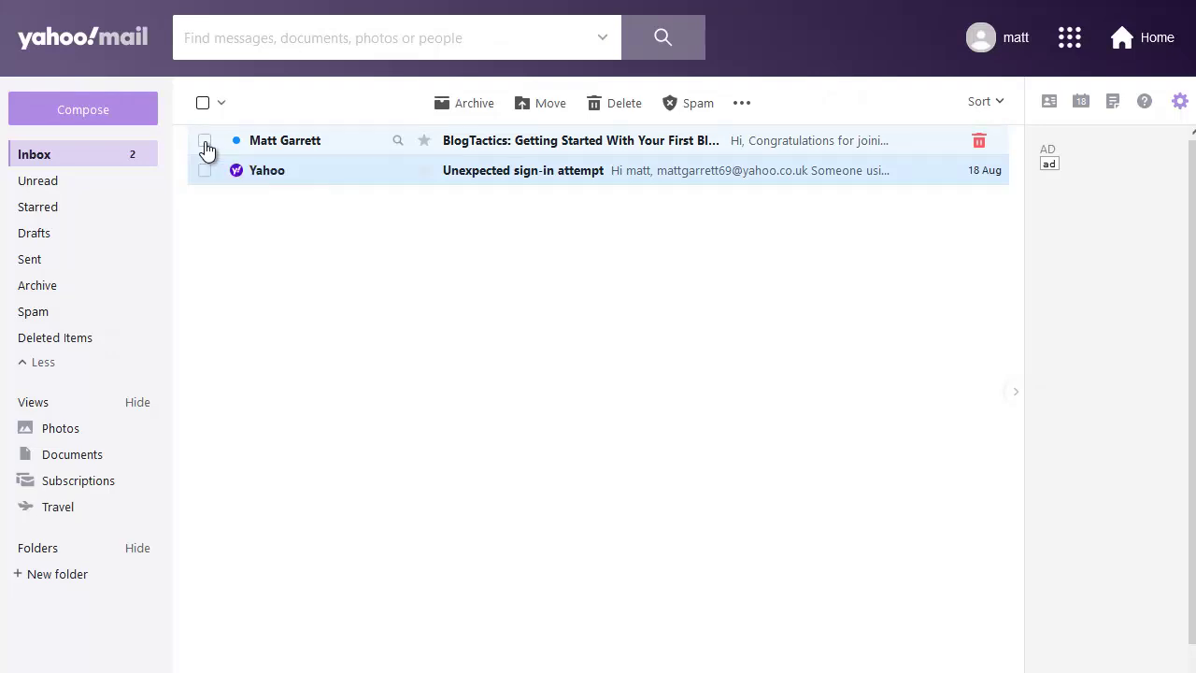
click(204, 142)
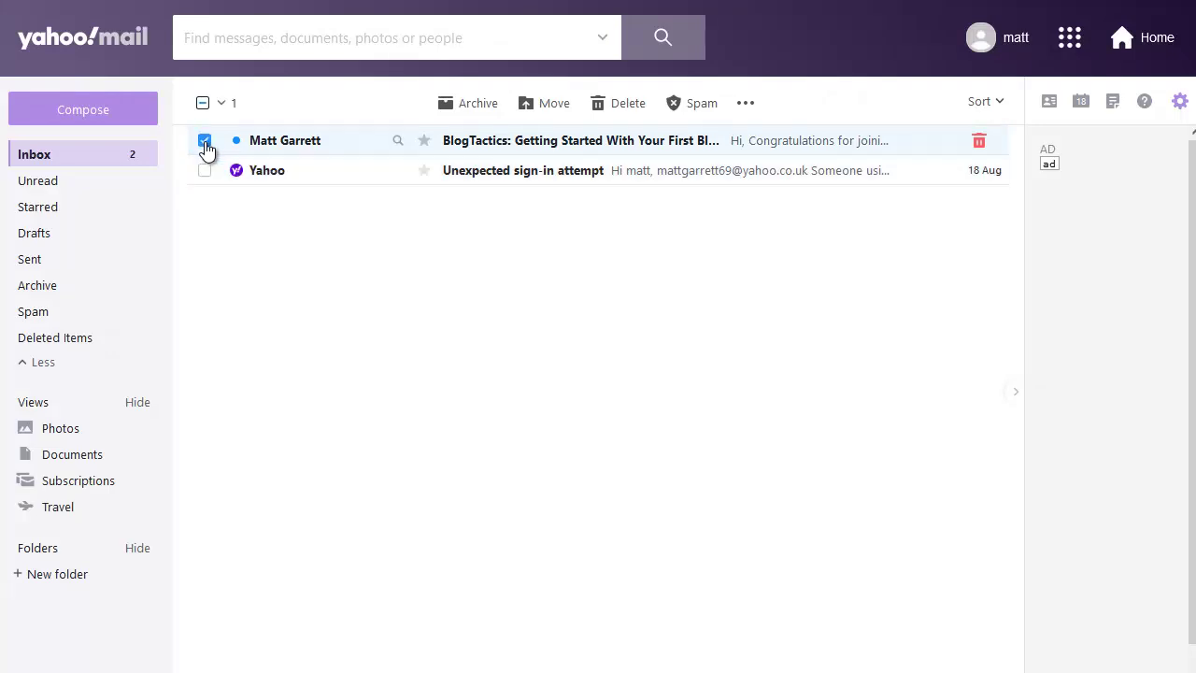
click(746, 105)
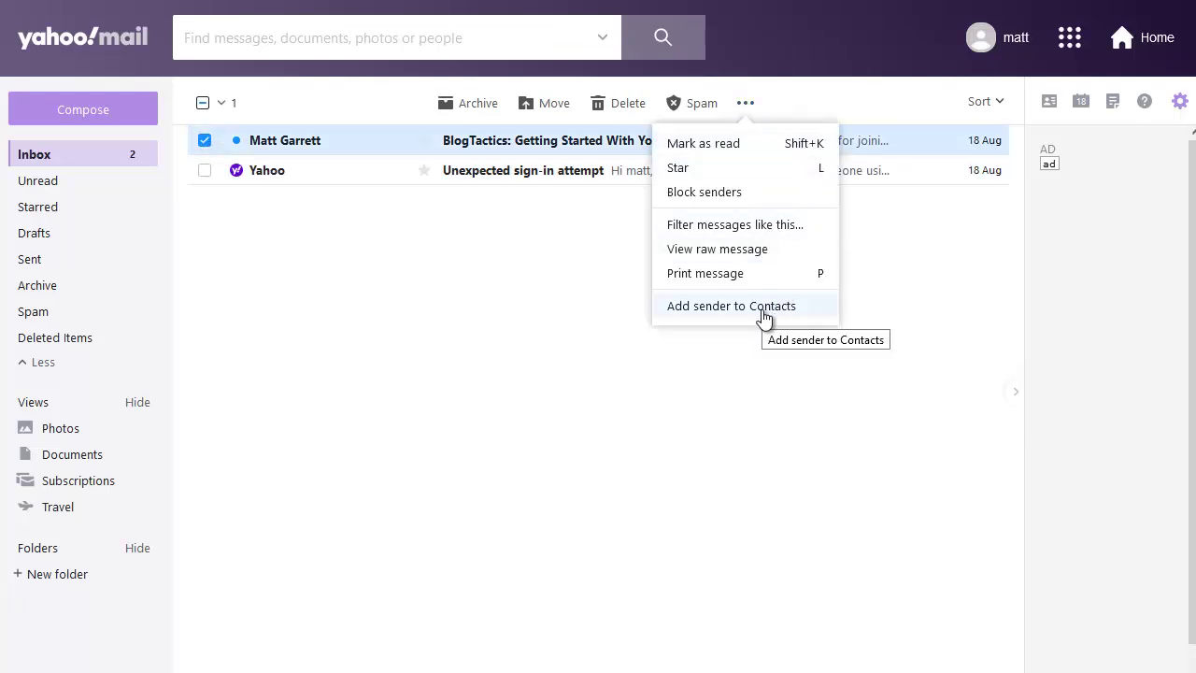
click(687, 322)
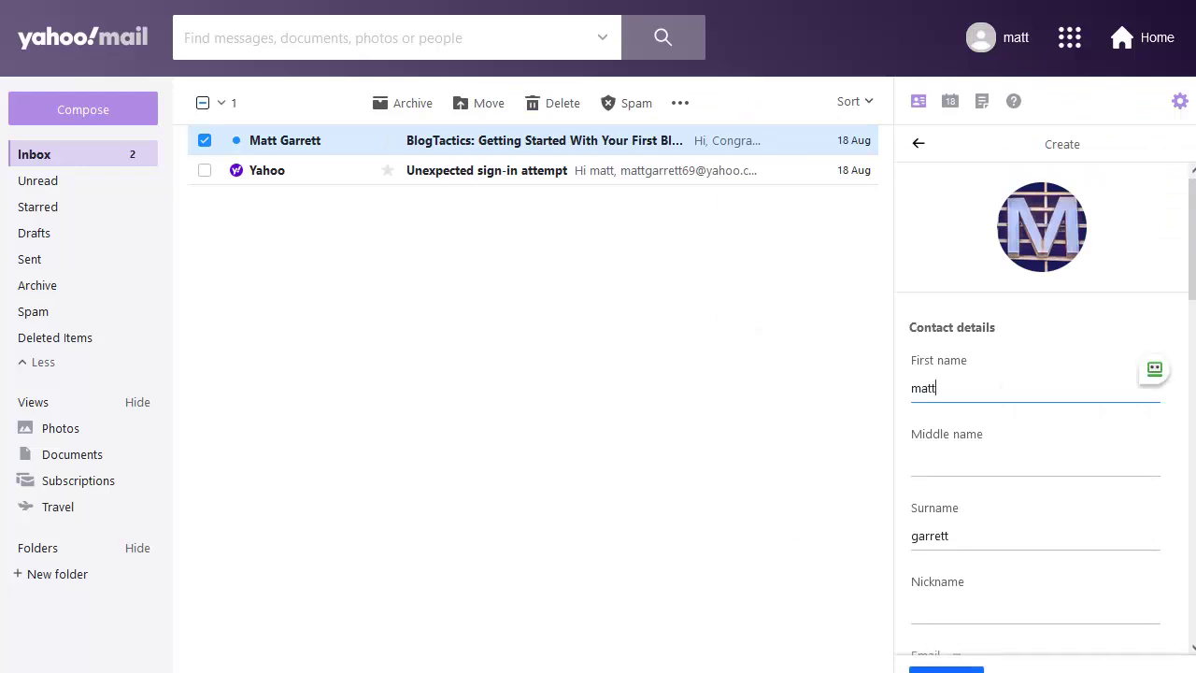
key(Return)
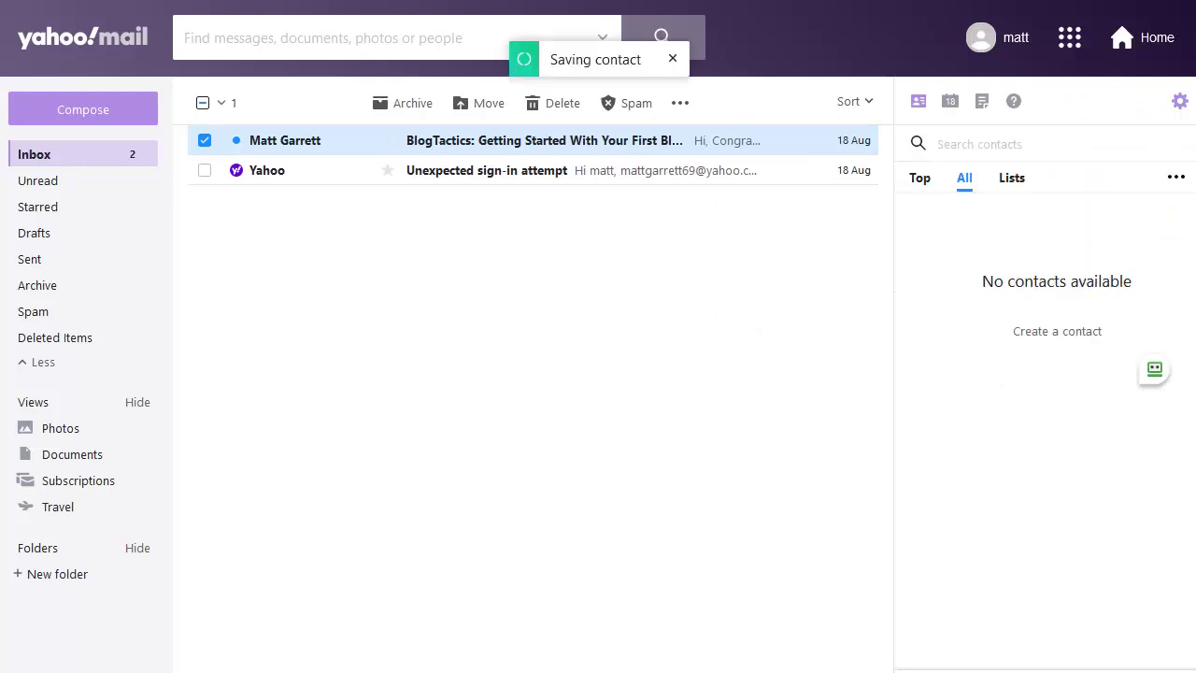